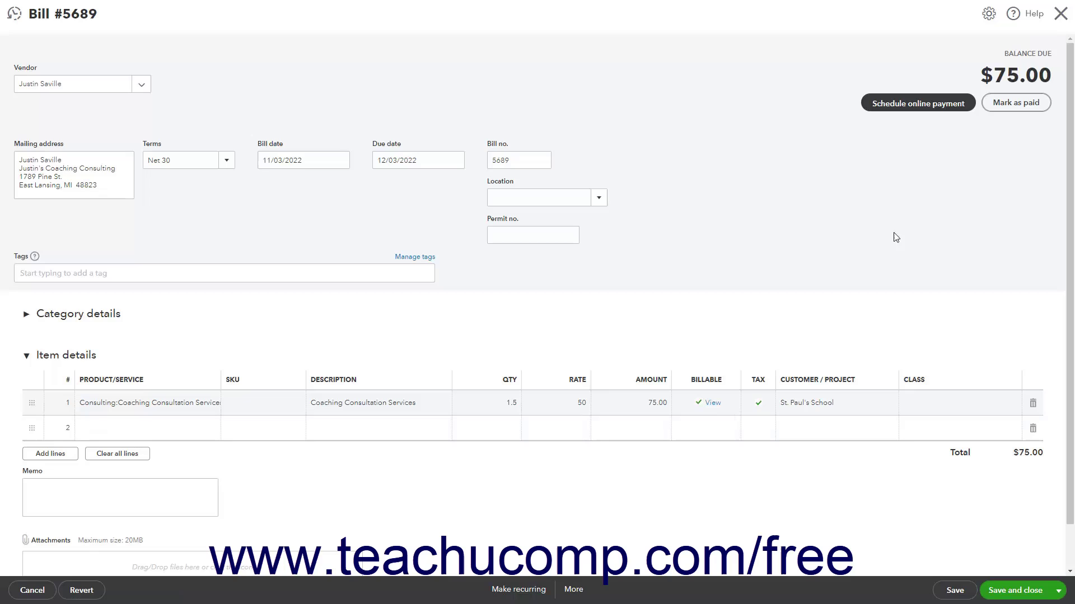
left_click(1060, 13)
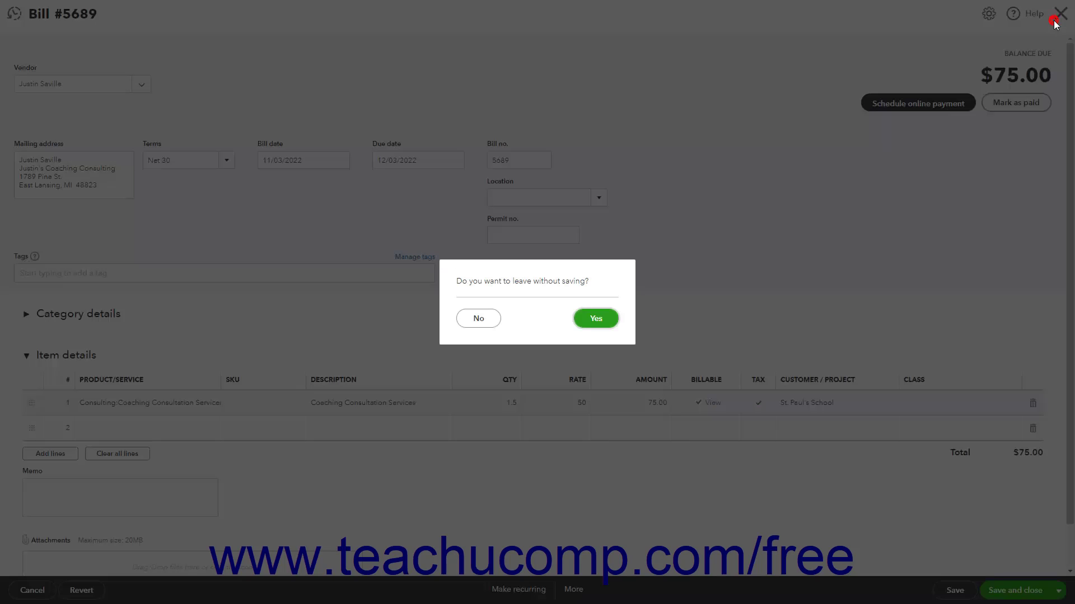
- Confirm discarding the bill and start a new invoice, #1011
left_click(597, 318)
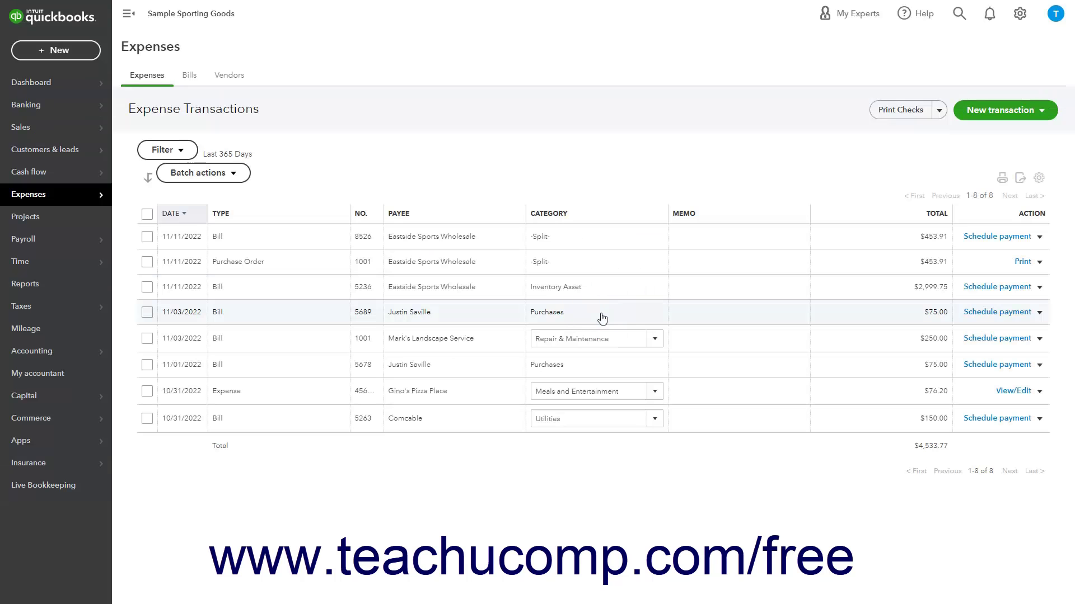
left_click(79, 57)
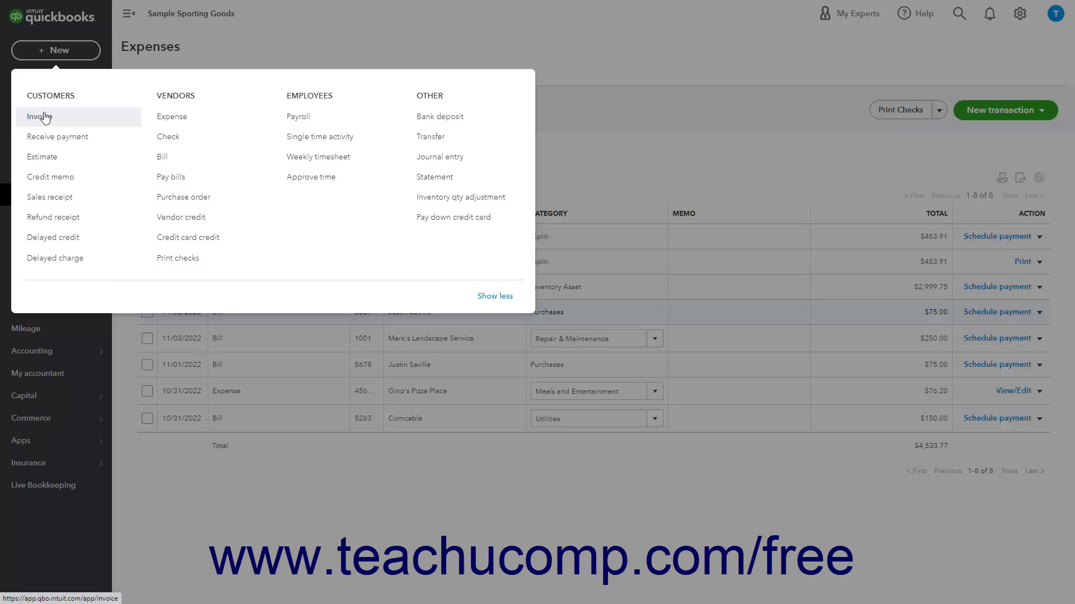
left_click(39, 116)
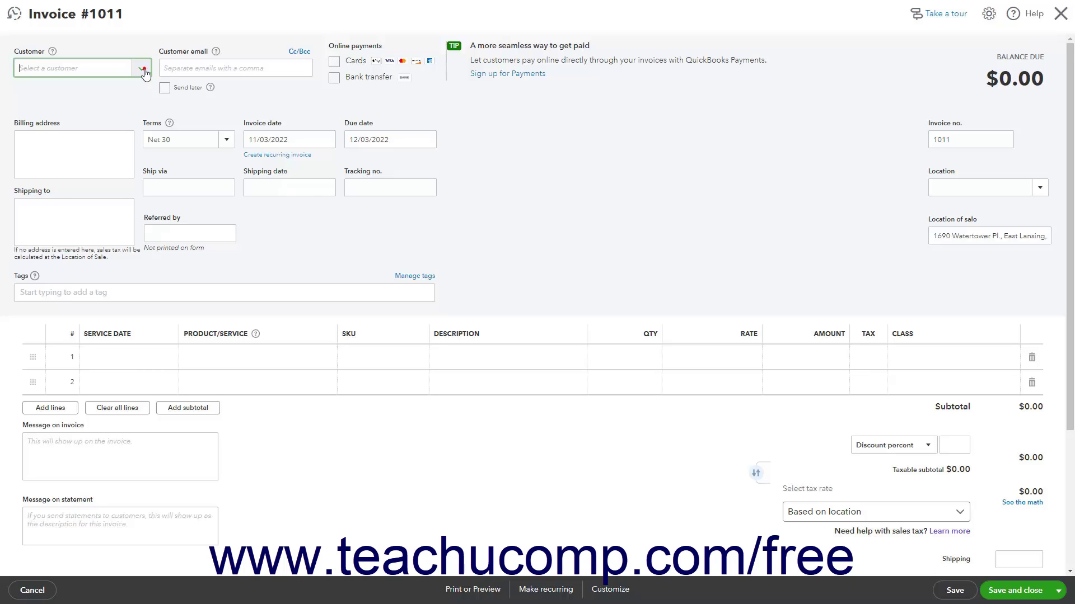
- Choose St. Paul's School as the invoice customer
left_click(142, 68)
scroll(134, 135, "down", 3)
left_click(99, 178)
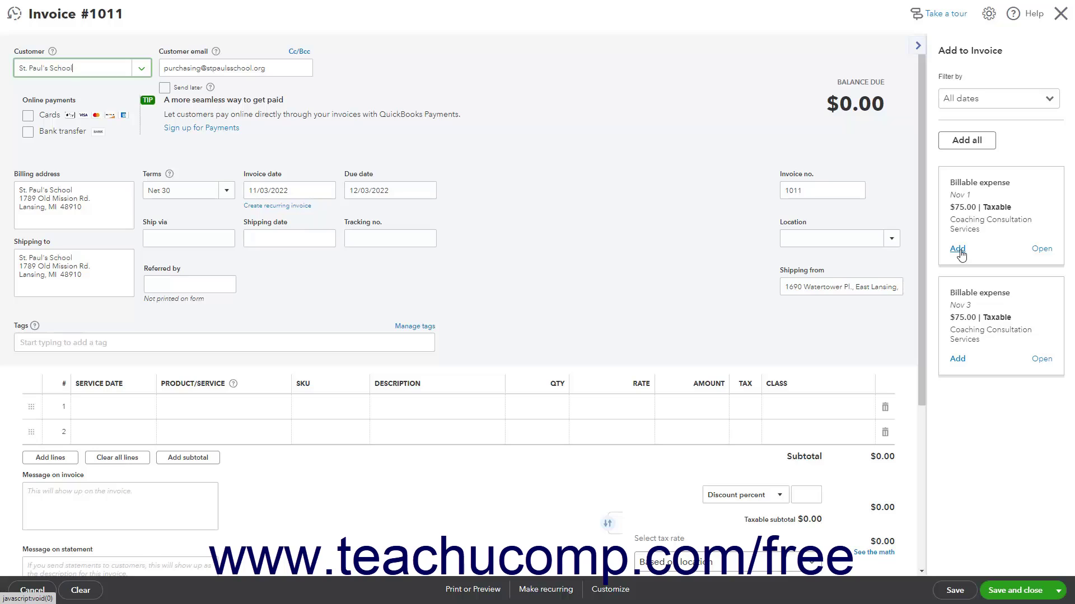
- Add both $75.00 billable expenses to invoice #1011, totaling $150.00
left_click(966, 141)
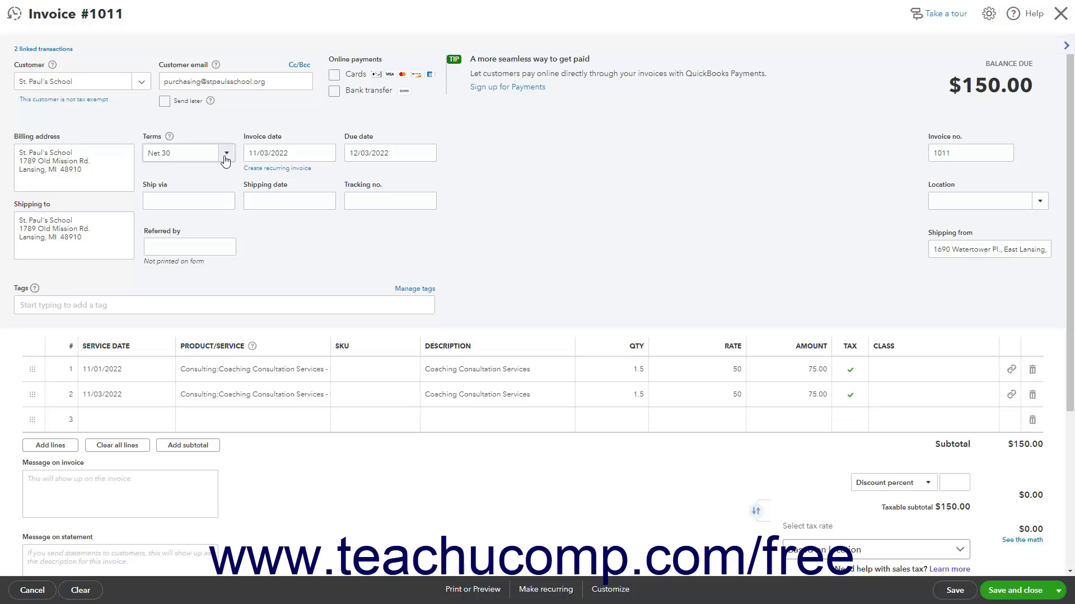
scroll(671, 453, "down", 5)
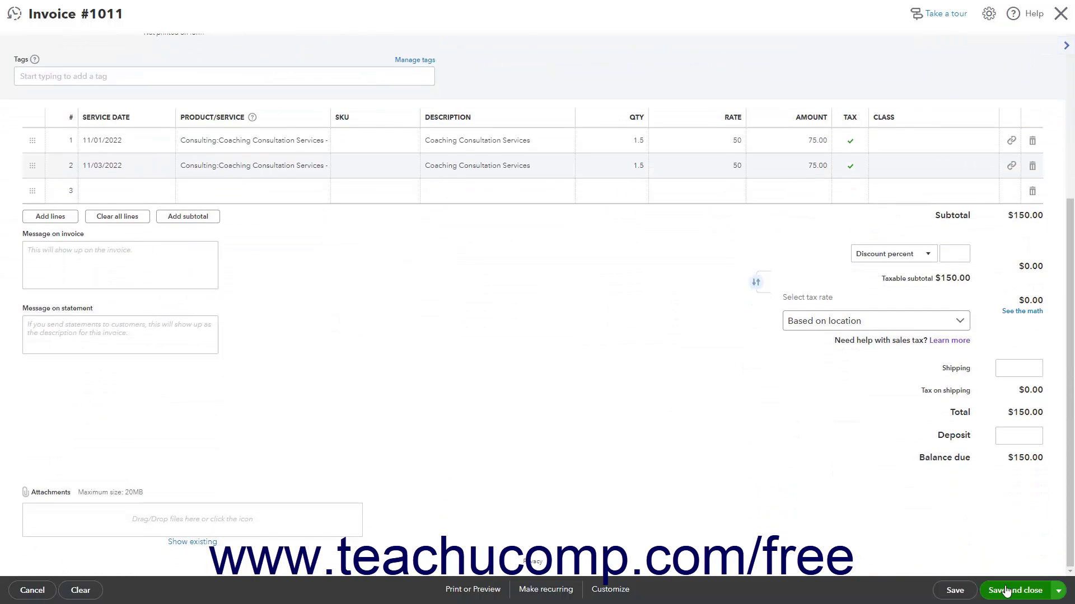